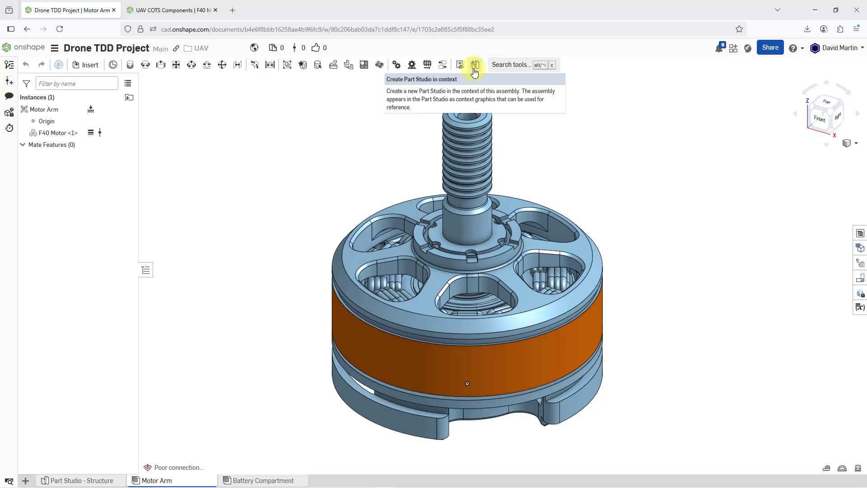
Create an in-context Part Studio 1 from the Motor Arm assembly, using the assembly Origin
left_click(474, 71)
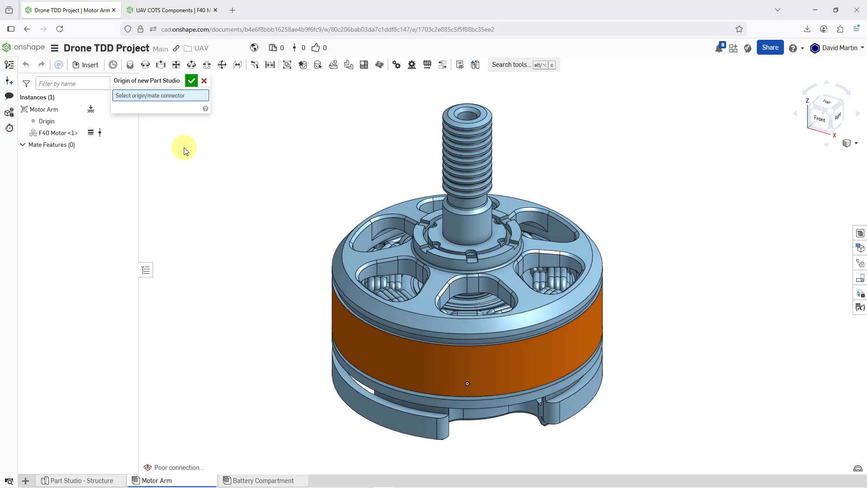
left_click(49, 122)
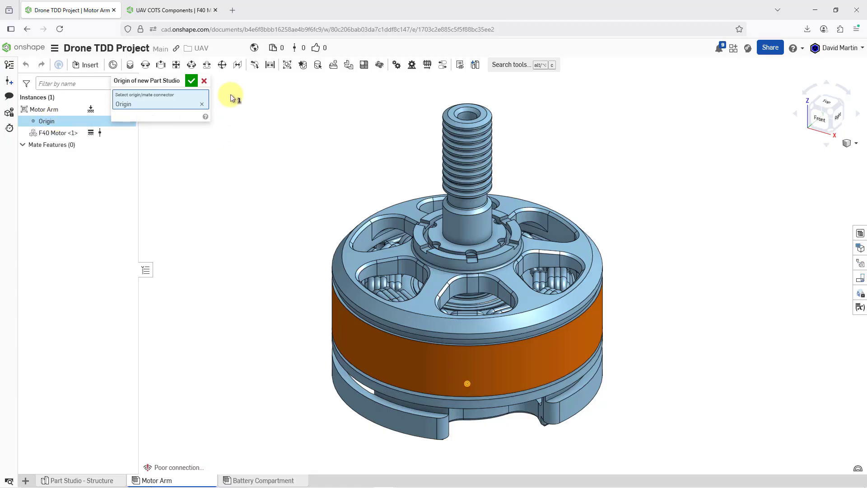
left_click(191, 80)
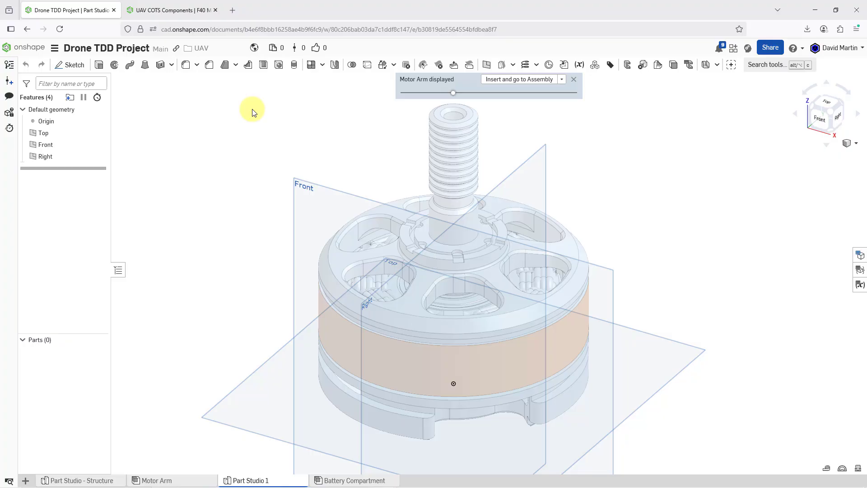
Hide the Top, Front and Right planes, then orbit to the motor's underside
key("p")
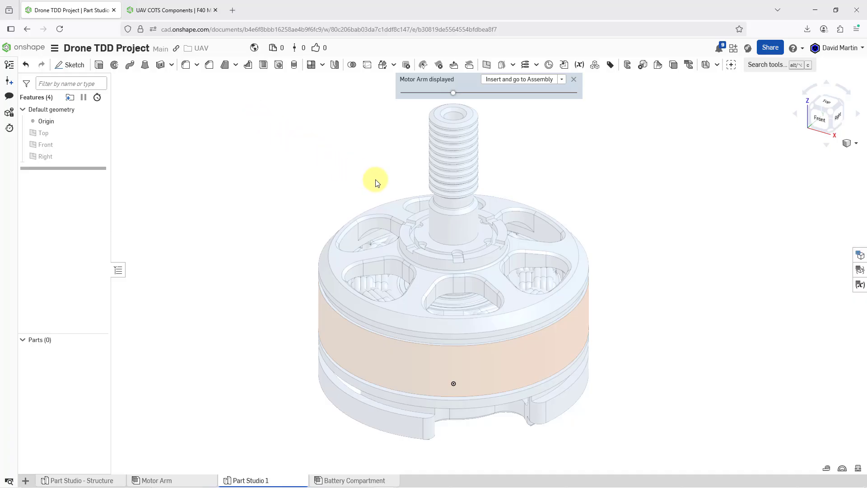
scroll(375, 180, "down", 2)
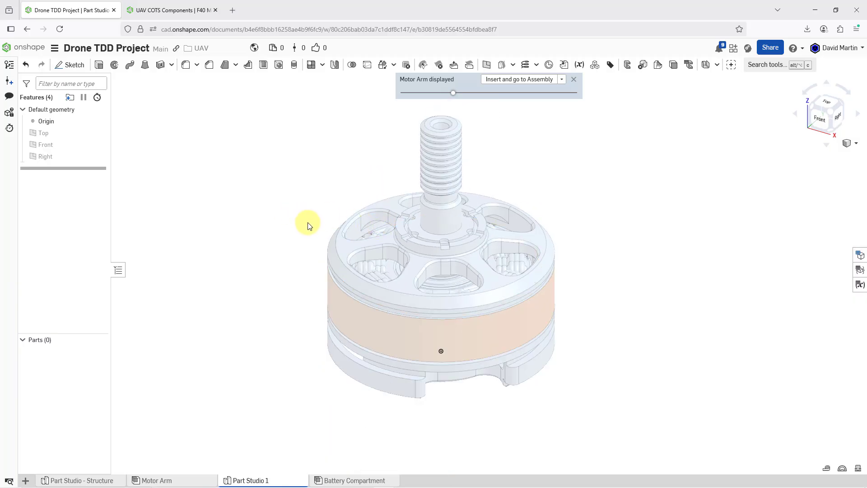
right_click_drag(306, 244, 319, 190)
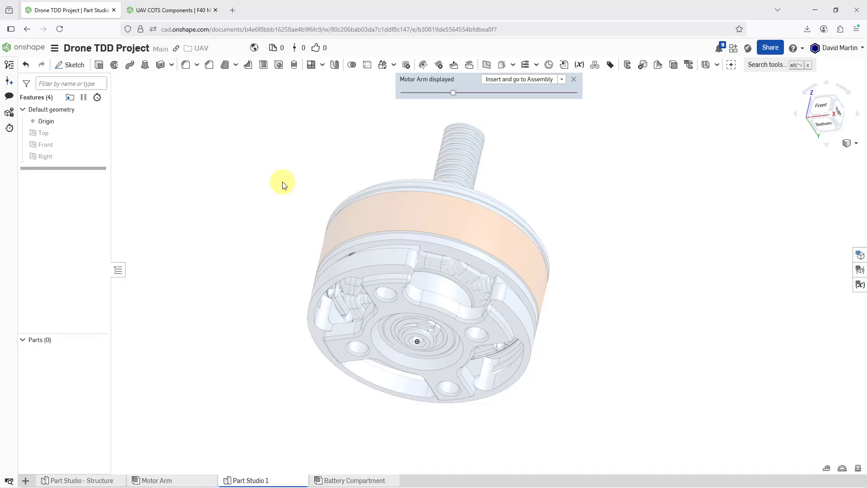
Extrude the motor's bottom flange face 5 mm to create the holed mounting plate Part 1
left_click(396, 306)
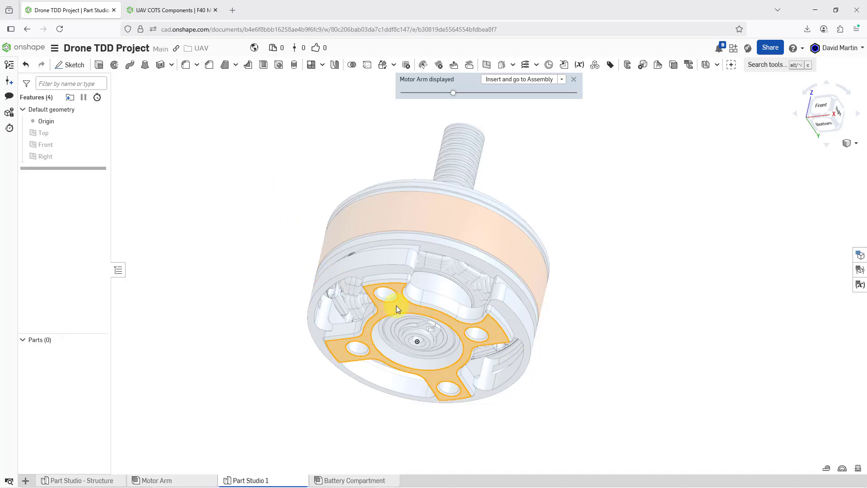
left_click(99, 66)
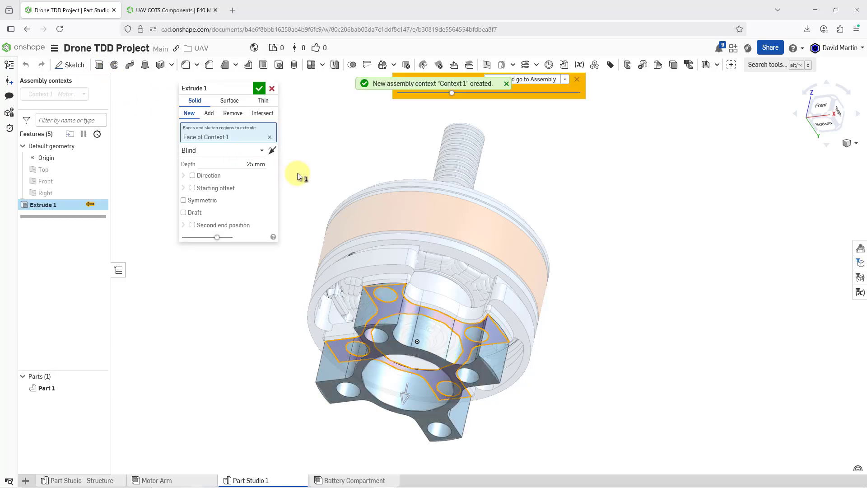
right_click_drag(432, 222, 410, 242)
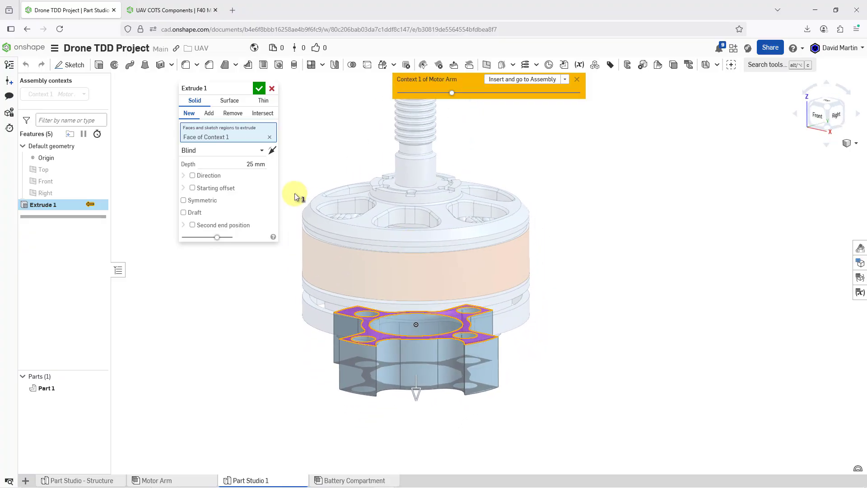
left_click(246, 164)
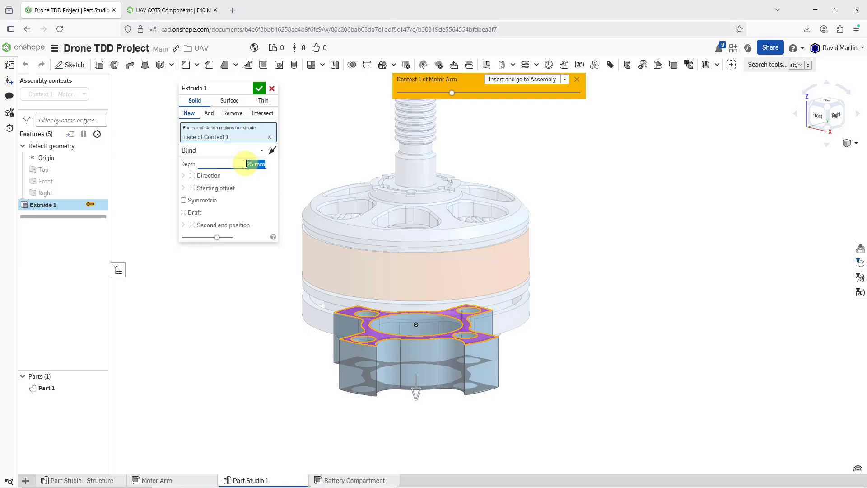
type("5")
key("Return")
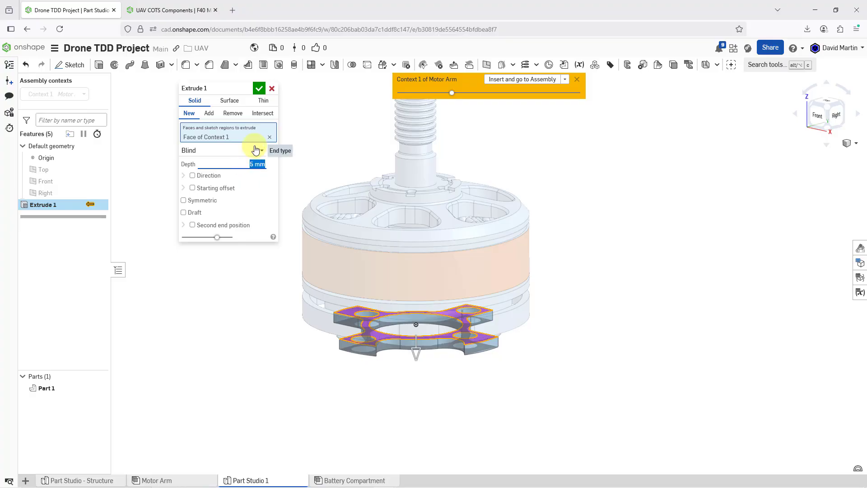
left_click(258, 89)
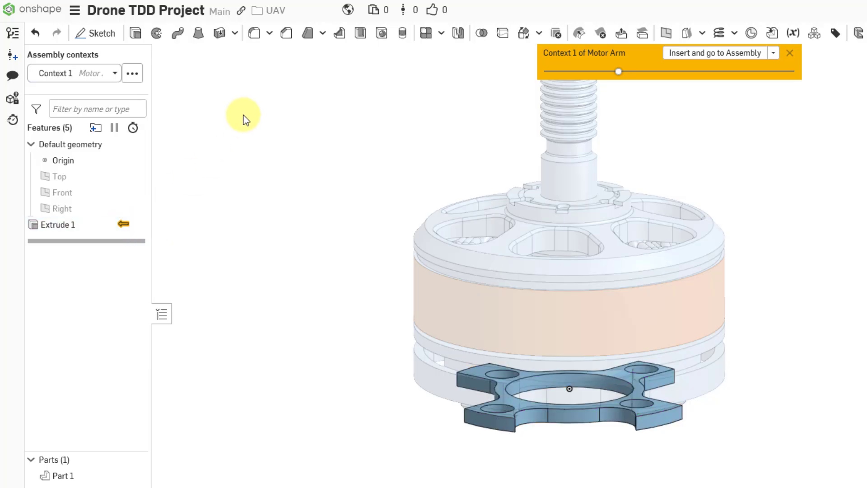
Rename the assembly context Context 1 to 'Motor Assembly'
left_click_drag(153, 128, 195, 130)
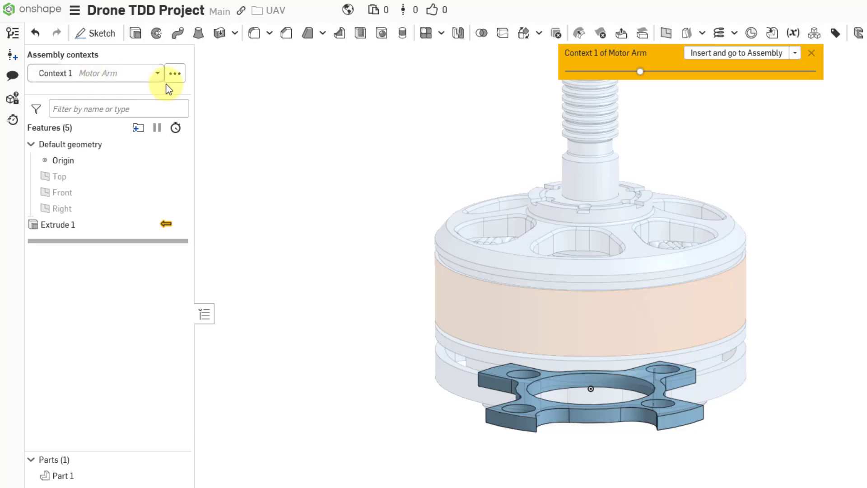
left_click(176, 76)
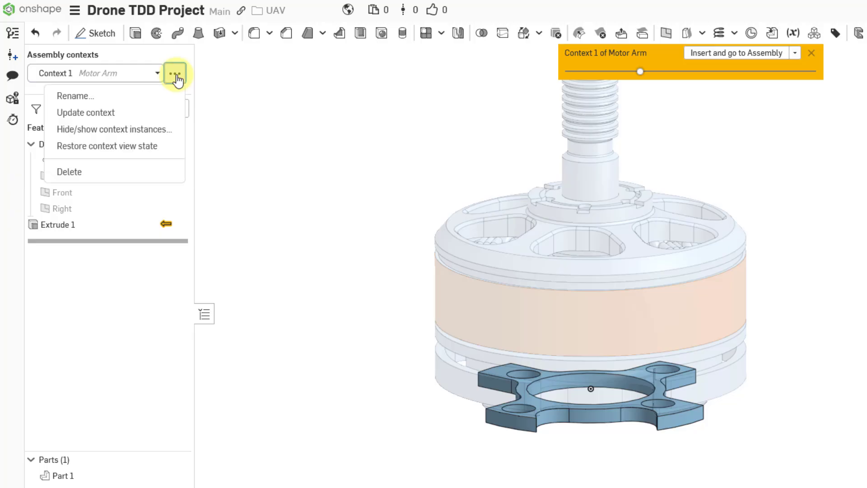
left_click(111, 102)
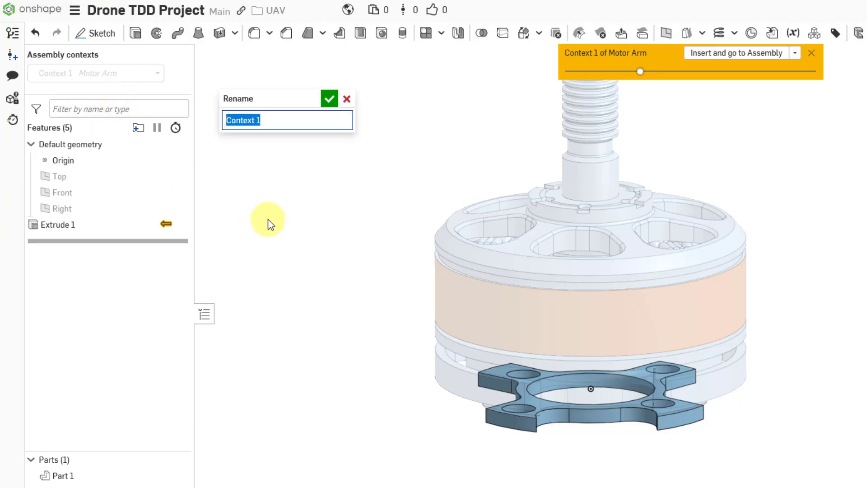
type("Moto")
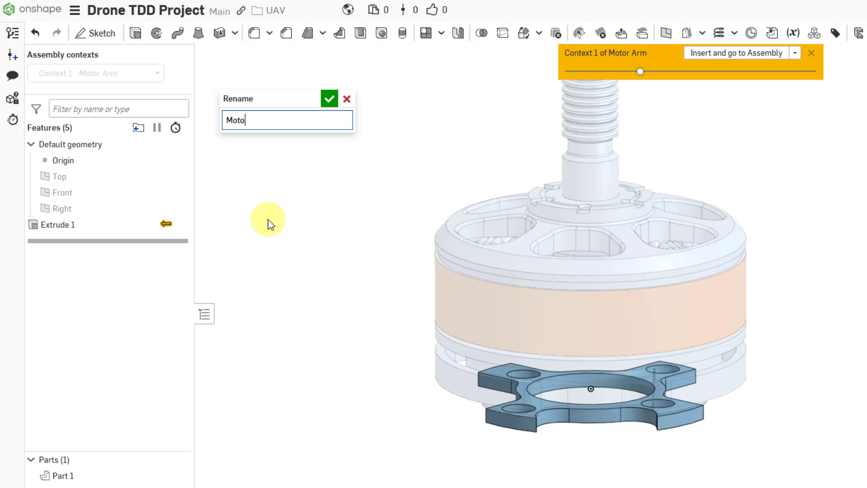
type("r Assembly")
key("Return")
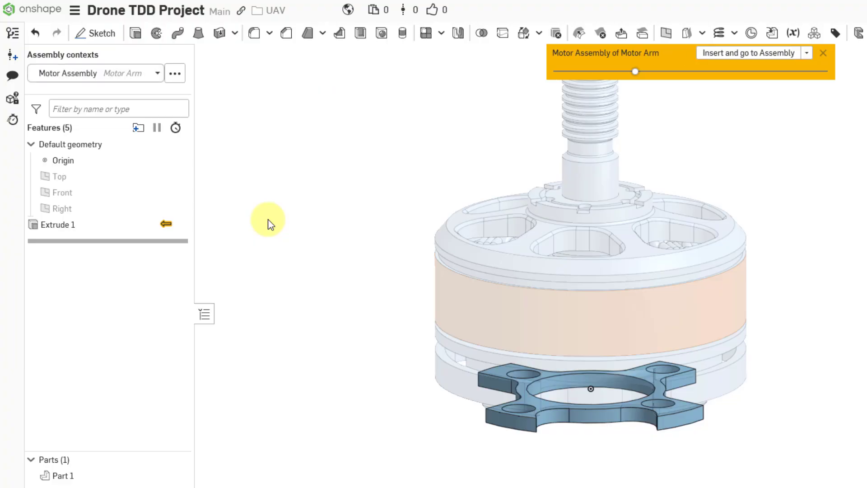
Review the assembly contexts list to confirm Motor Assembly, then dismiss it
left_click(181, 82)
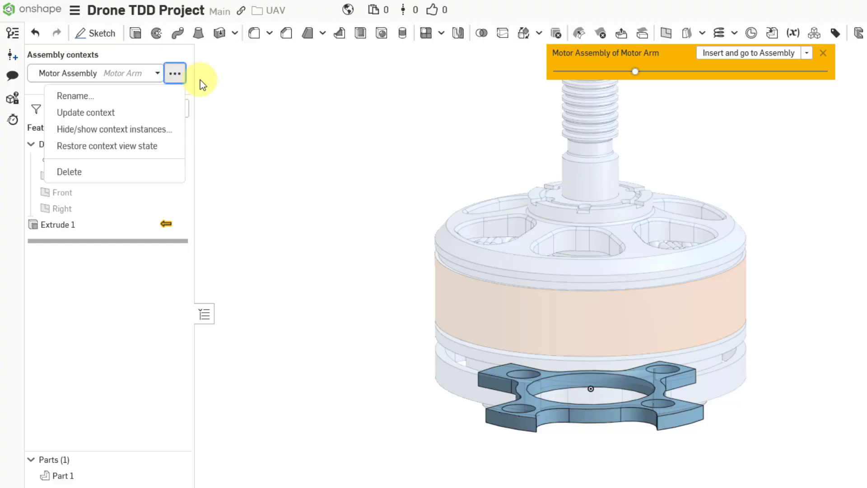
left_click(154, 73)
left_click(154, 73)
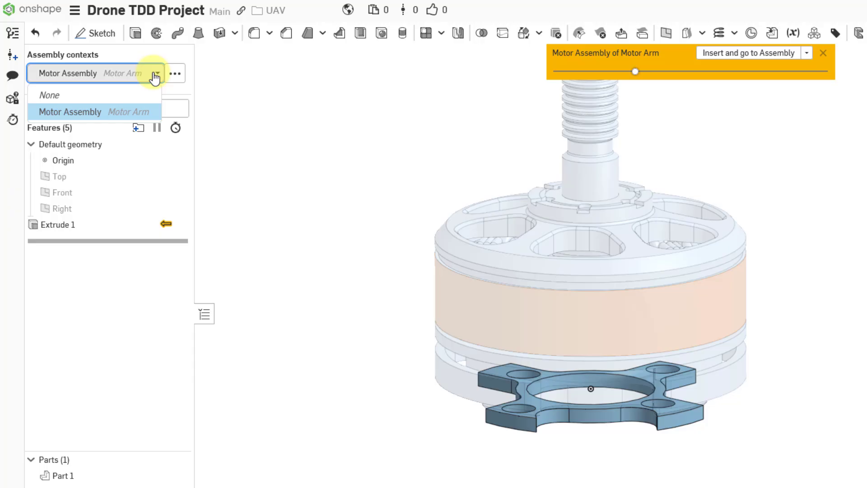
left_click(375, 108)
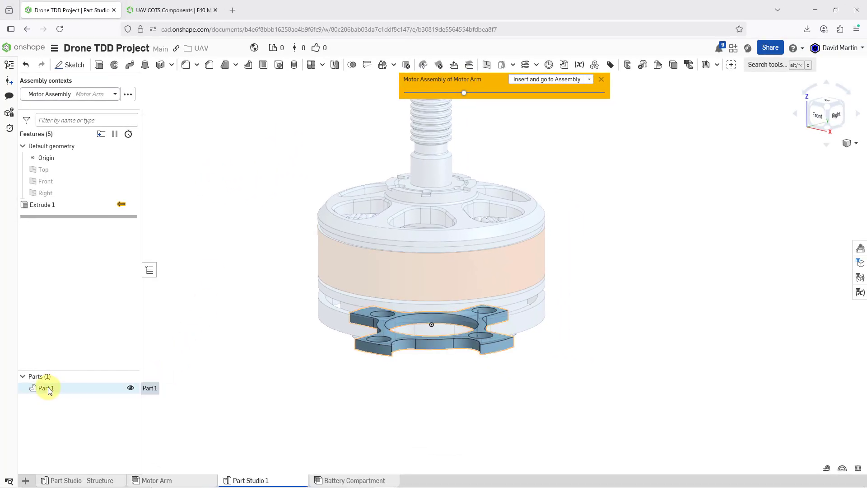
Rename Part 1 in the Parts list to 'Motor Holder Base'
right_click(49, 389)
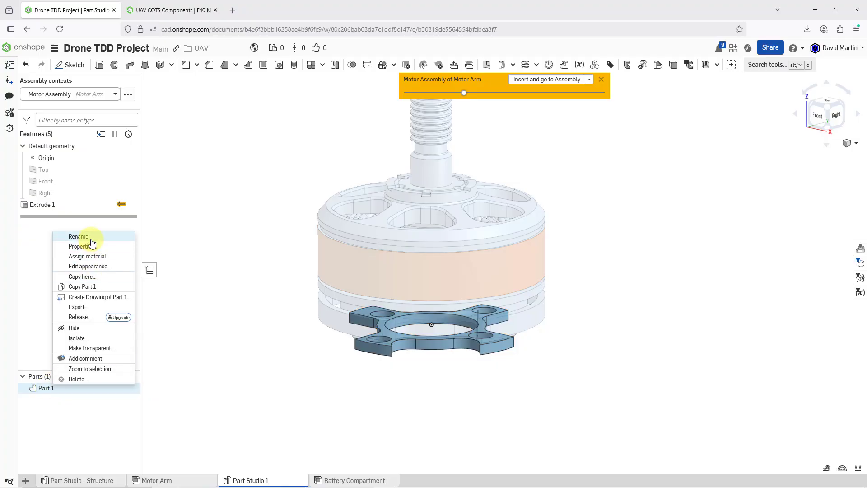
left_click(78, 237)
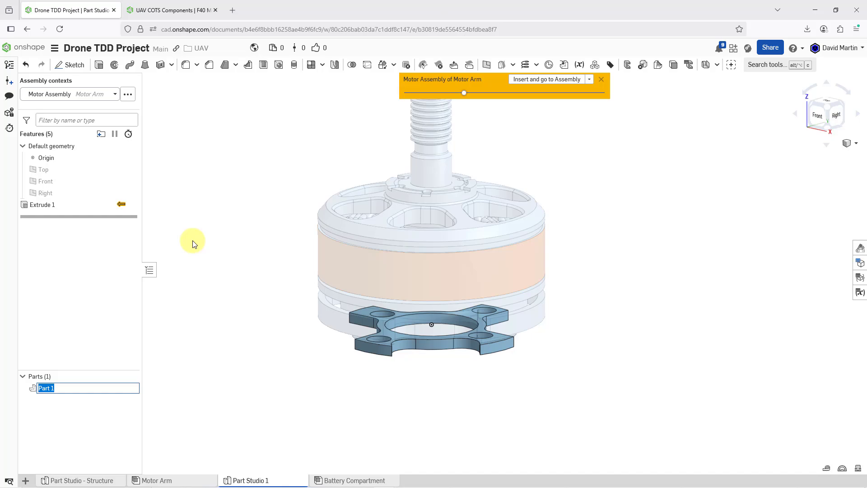
type("Motor Holder Base")
key("Return")
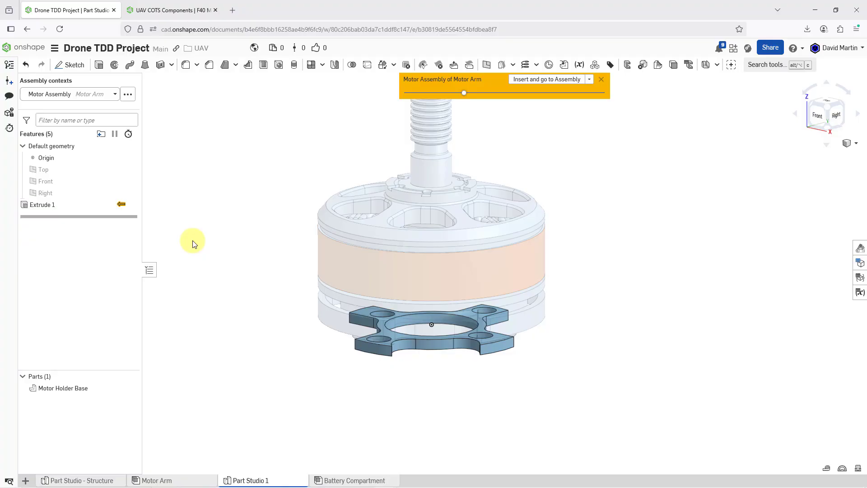
Rename the Part Studio 1 tab to 'Motor Part Studio'
right_click(261, 479)
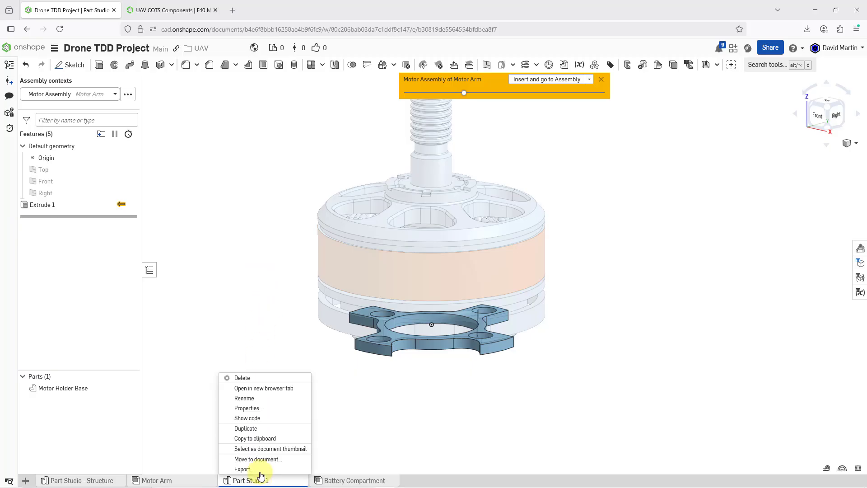
left_click(258, 398)
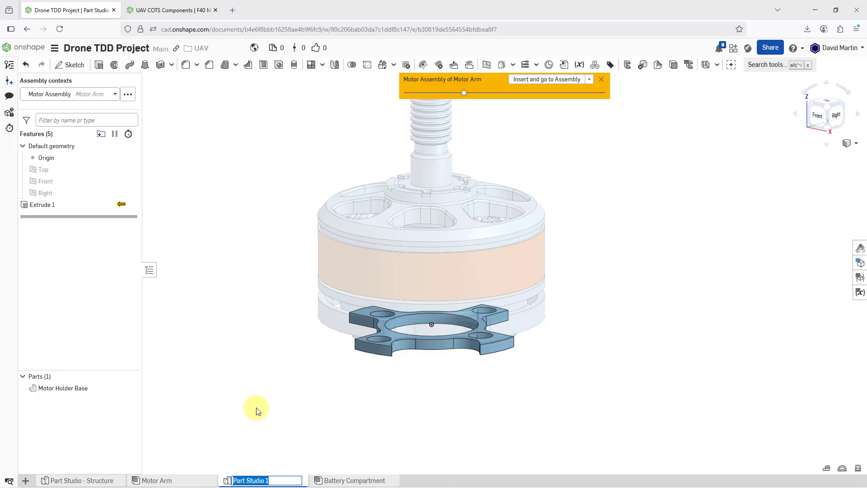
left_click(238, 479)
type("Motor")
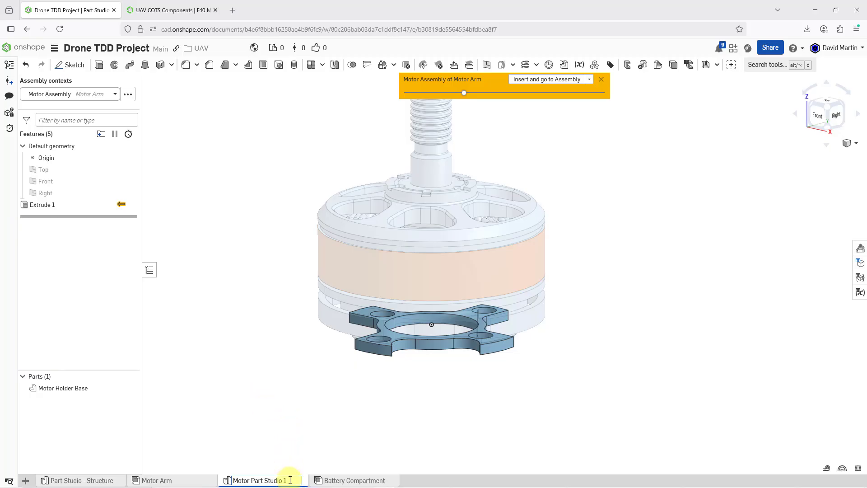
key("BackSpace")
key("BackSpace")
key("Return")
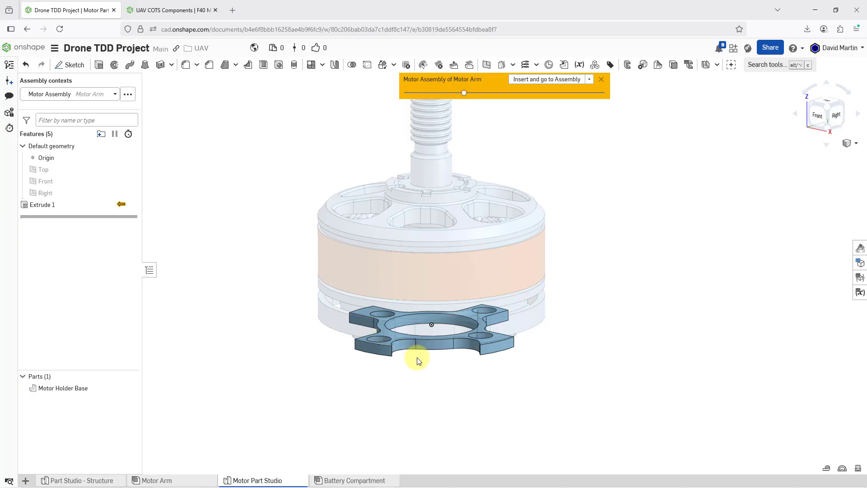
Insert Motor Holder Base into the Motor Arm assembly from the yellow banner
mouse_move(414, 358)
right_mouse_down()
mouse_move(425, 318)
mouse_move(429, 356)
right_mouse_up()
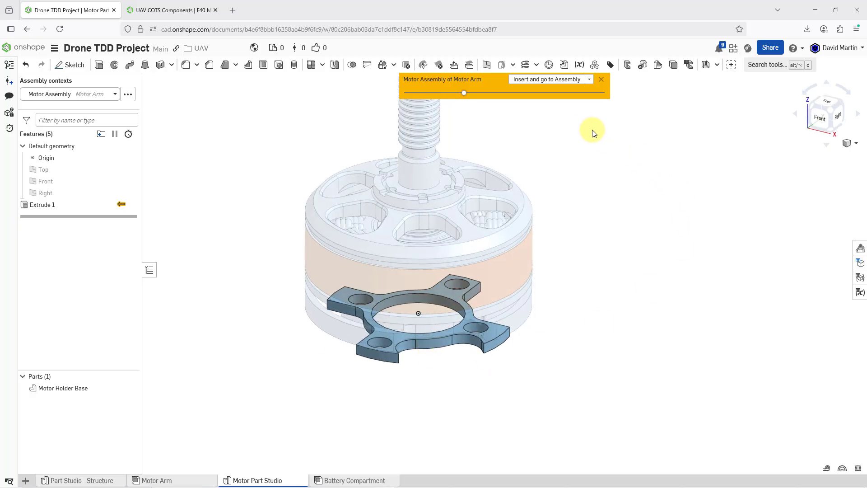
left_click(563, 84)
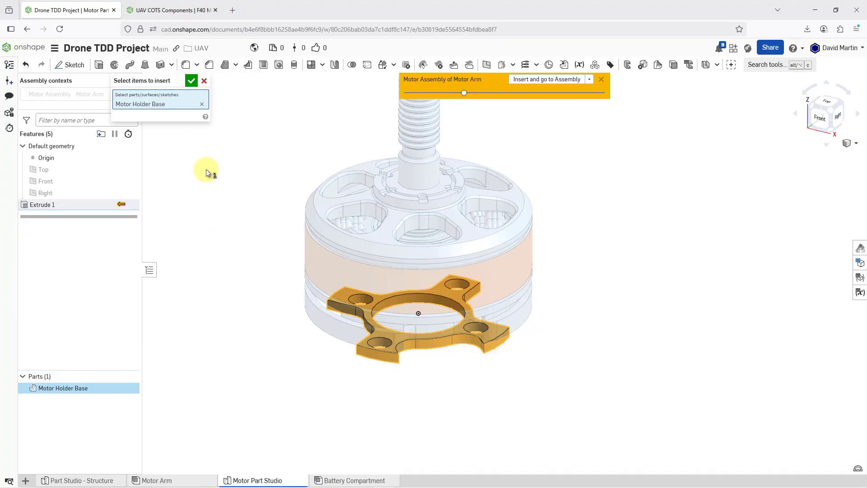
left_click(191, 81)
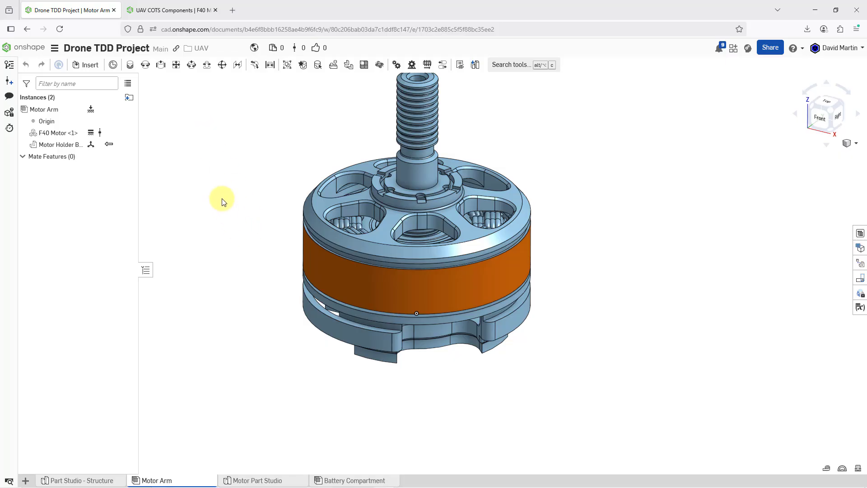
Check the assembly's underside, then go back to the Motor Part Studio
right_click_drag(372, 357, 371, 323)
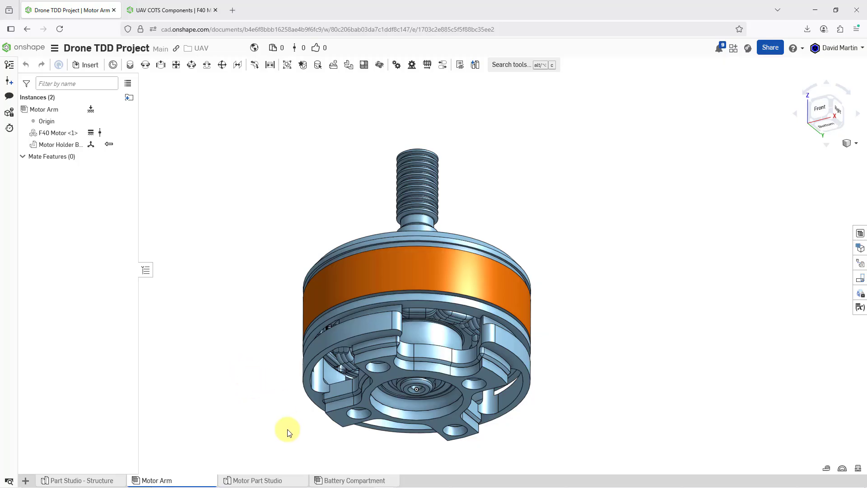
left_click(287, 481)
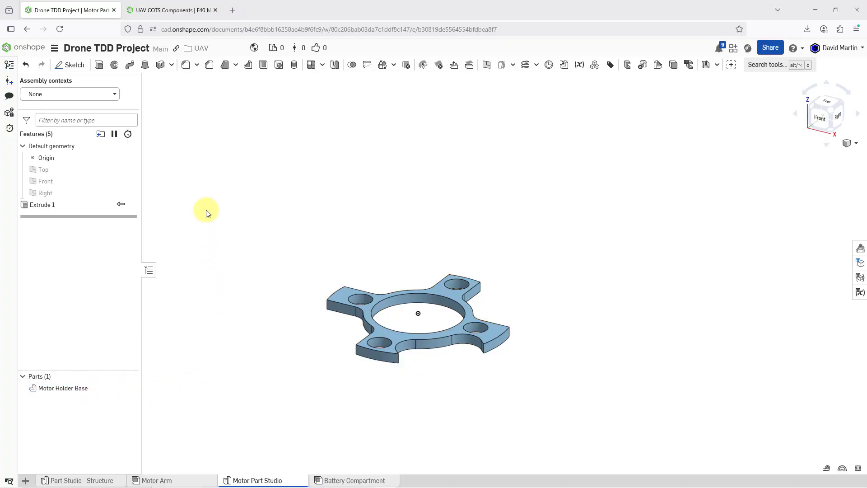
In the Motor Assembly context, make Motor Holder Base teal (#18948B), then return to the assembly
left_click(115, 96)
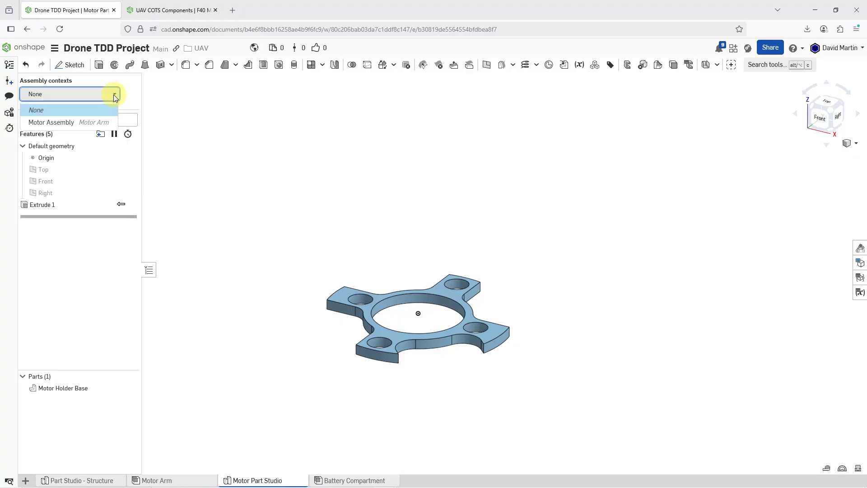
left_click(52, 122)
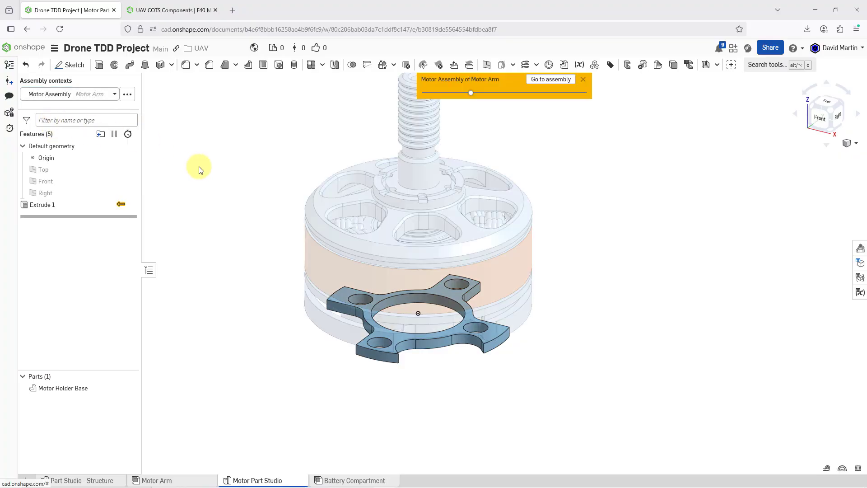
right_click(87, 393)
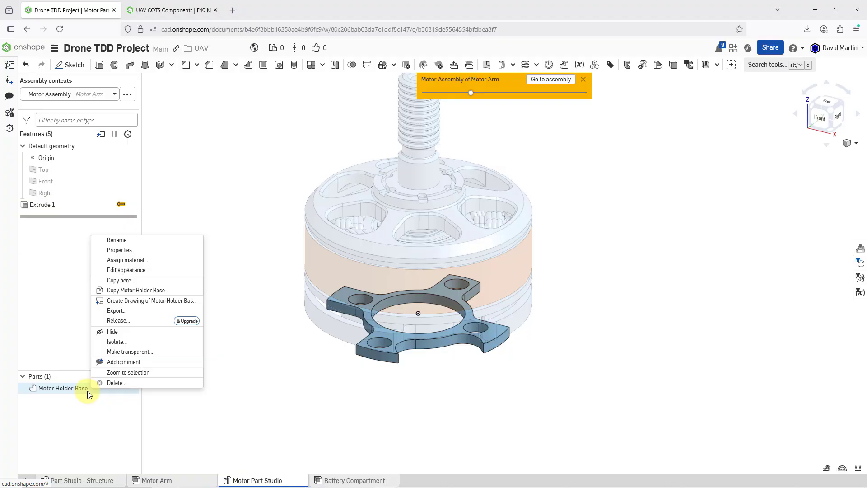
left_click(135, 270)
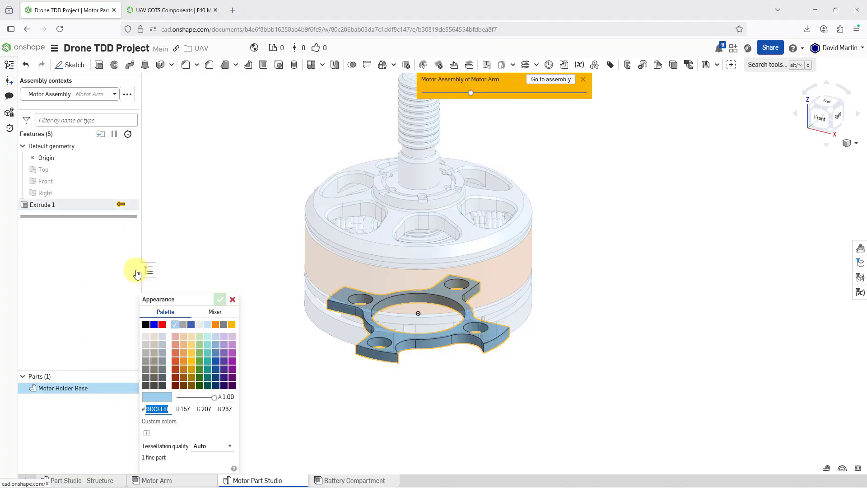
left_click(208, 369)
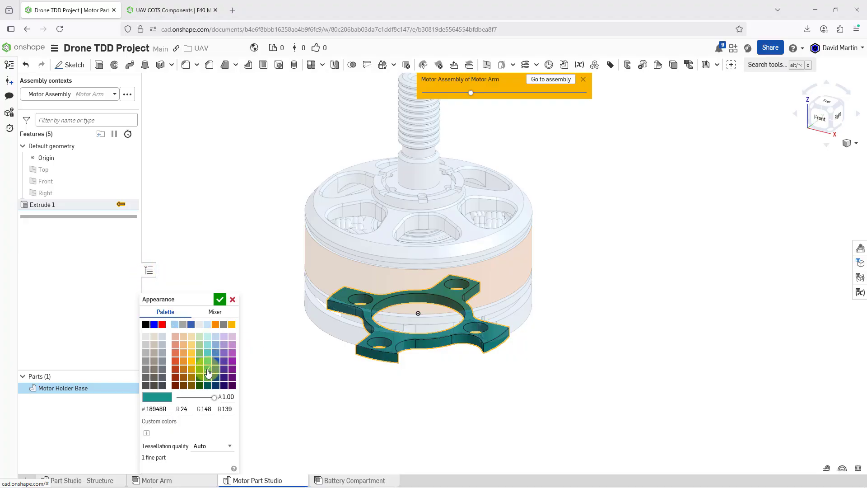
left_click(219, 298)
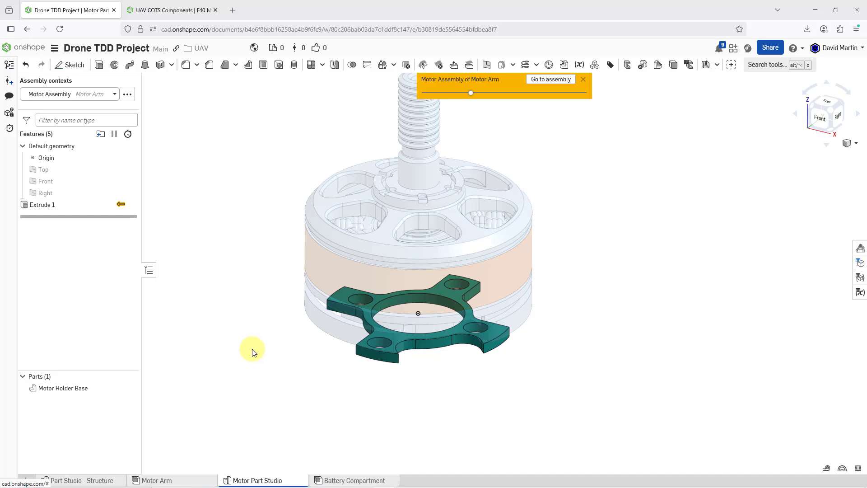
left_click(548, 80)
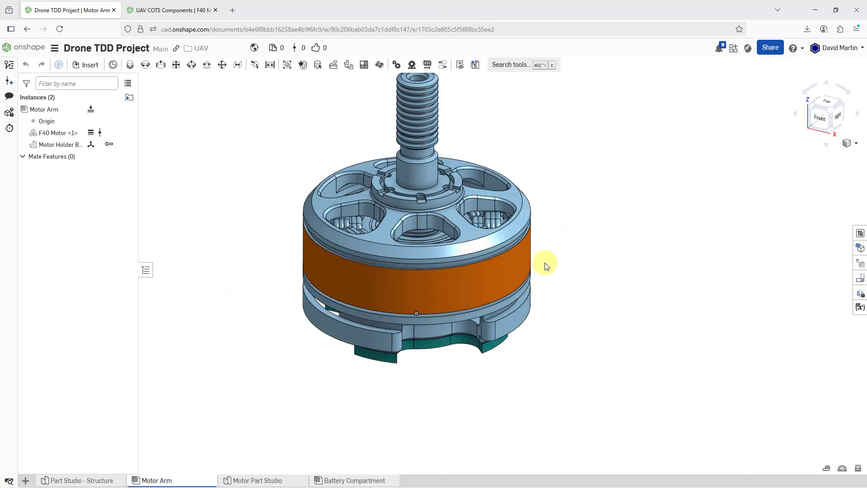
View the assembly from below and widen the instance list to show 'Motor Holder Base <1>'
key("Down")
key("Down")
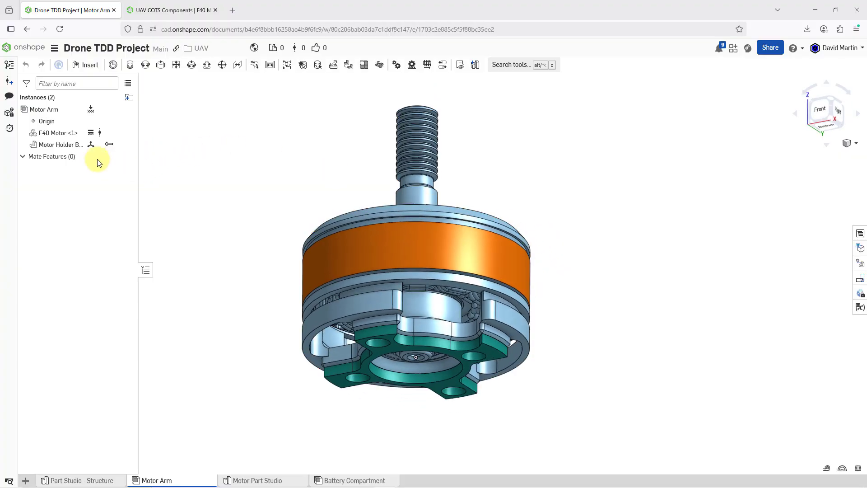
left_click_drag(137, 144, 183, 147)
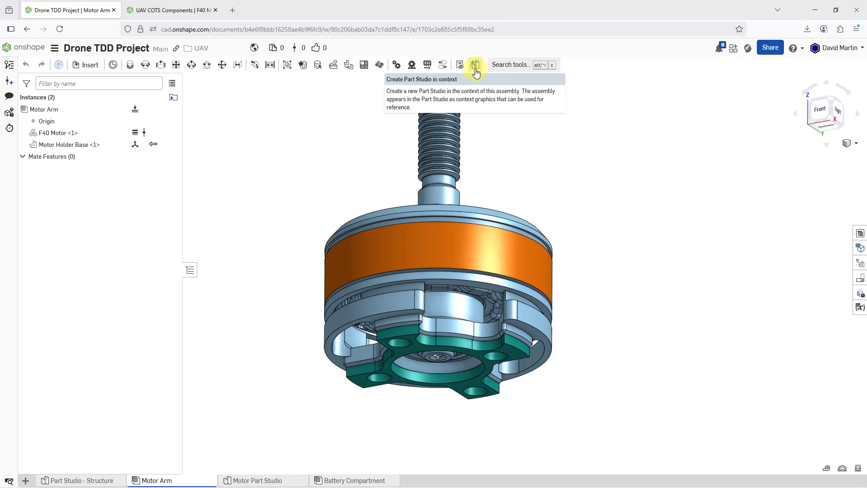
left_click(279, 478)
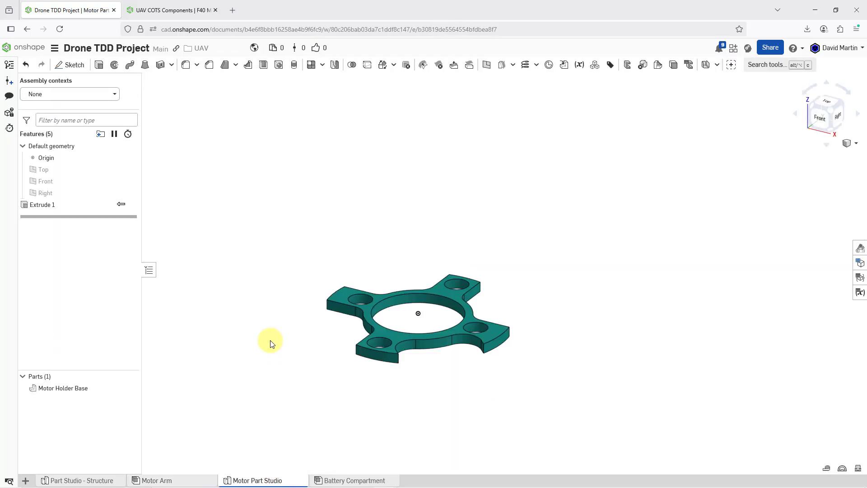
scroll(338, 308, "up", 2)
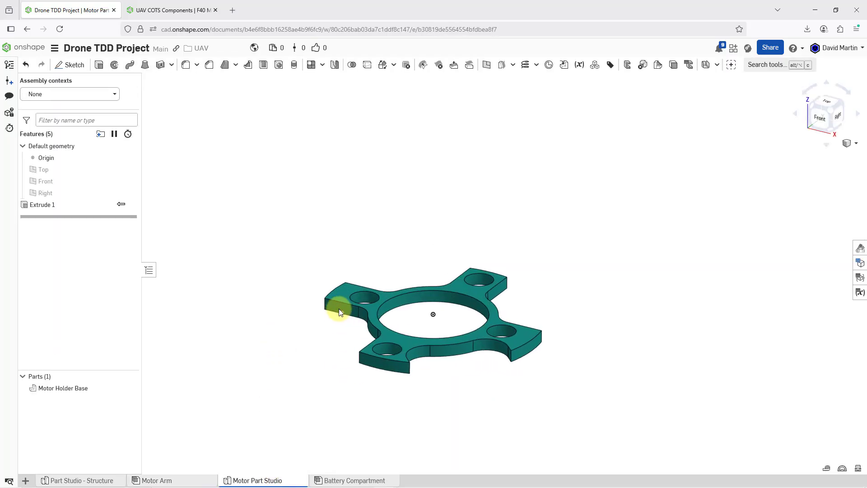
scroll(338, 308, "up", 3)
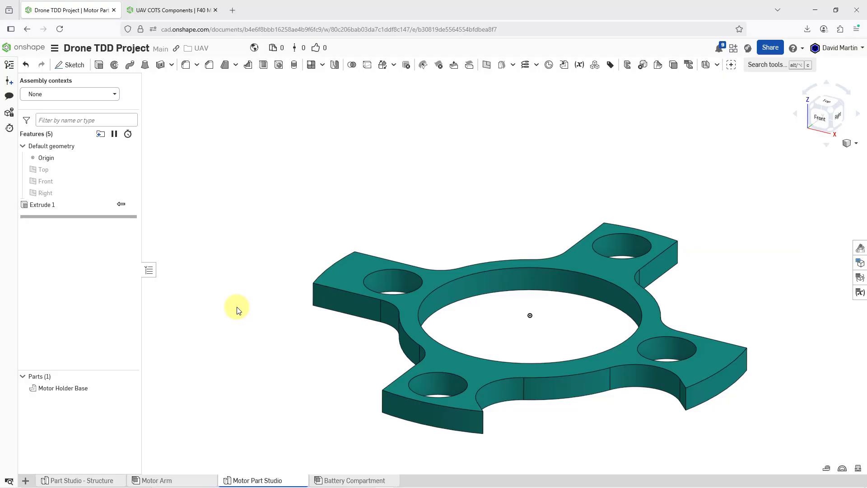
left_click(192, 481)
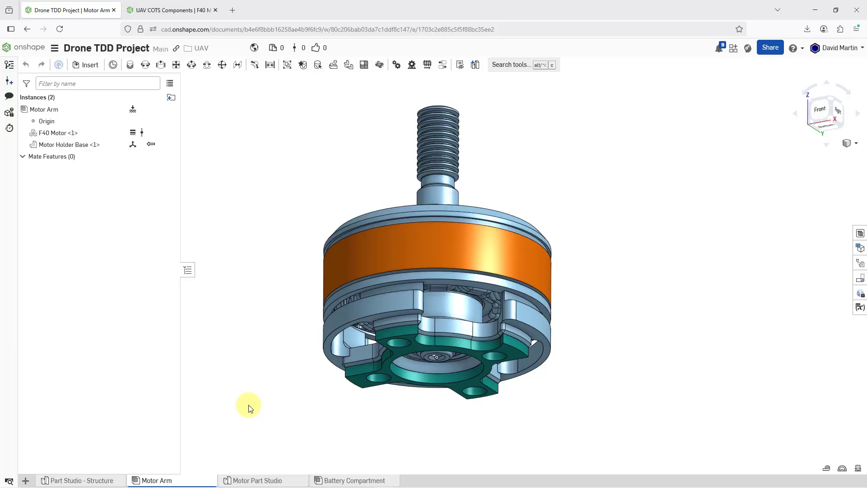